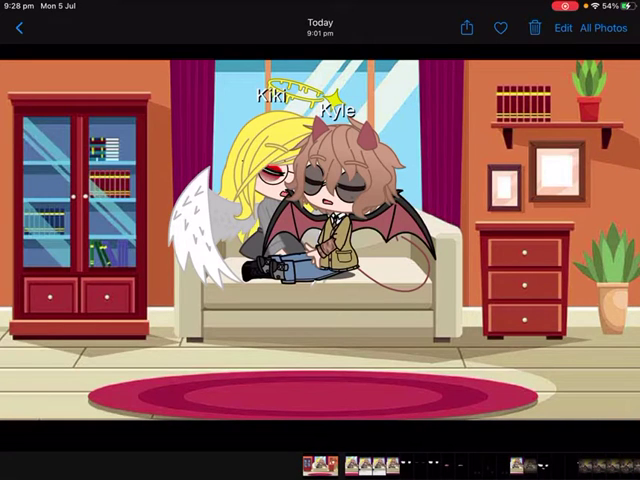
Page from the sleeping Kiki and Kyle couch shot through the dialogue screenshots to Kyle gritting his teeth
{"action": "key", "text": "Right"}
{"action": "key", "text": "Right"}
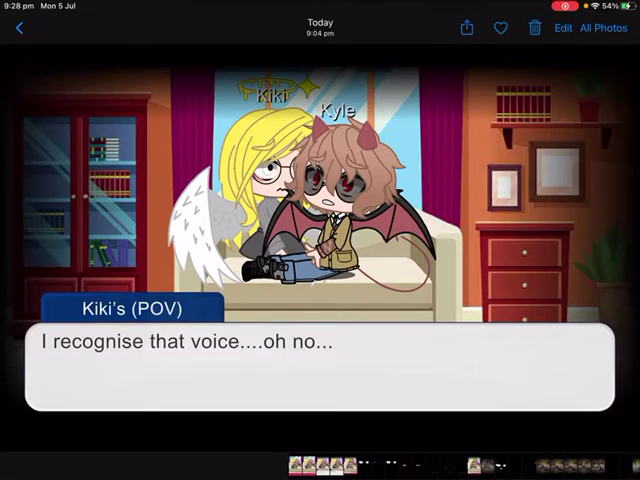
{"action": "key", "text": "Left"}
{"action": "key", "text": "Right"}
{"action": "key", "text": "Right"}
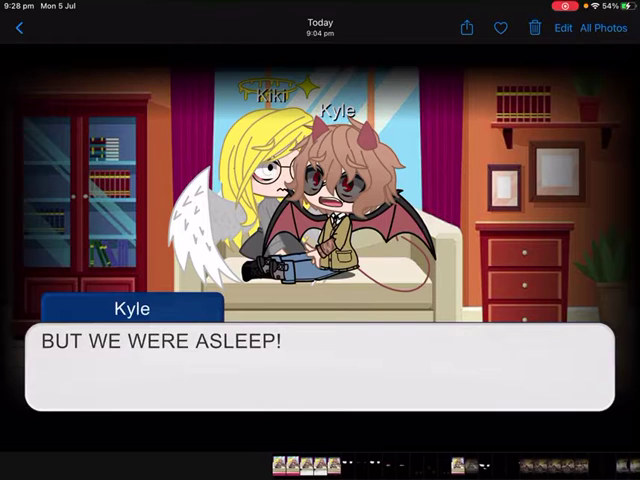
{"action": "key", "text": "Right"}
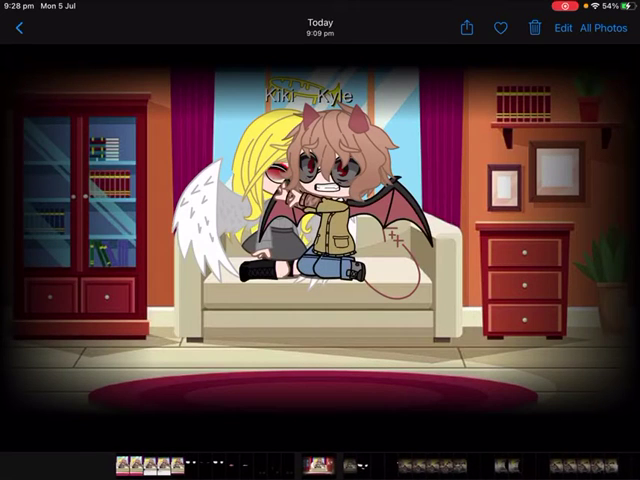
{"action": "key", "text": "Right"}
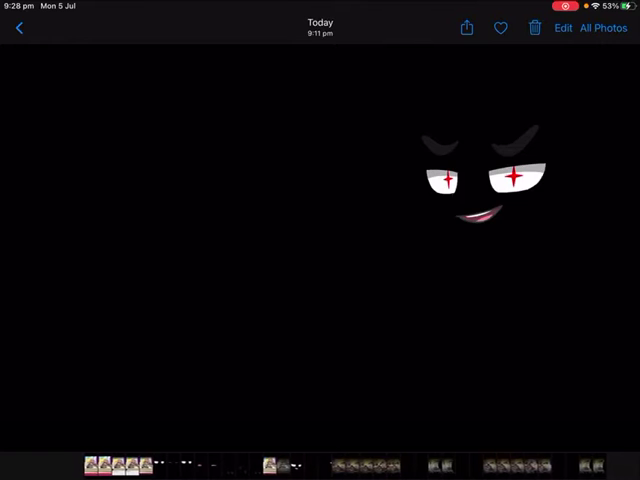
Step through the grinning-face and standing Kyle and Kiki shots, briefly back, to the red-starred eyes
{"action": "key", "text": "Right"}
{"action": "key", "text": "Right"}
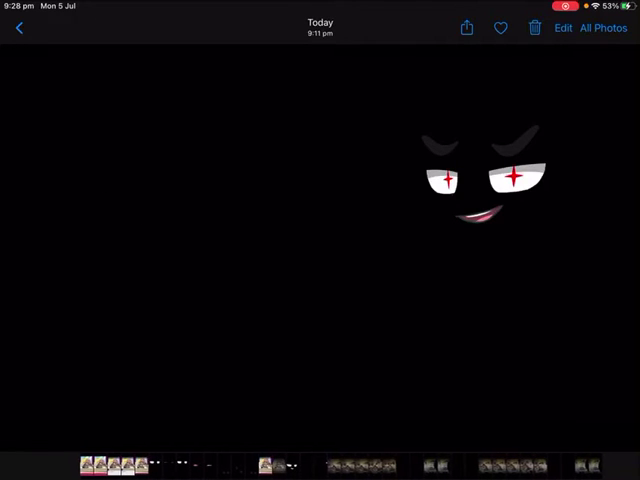
{"action": "key", "text": "Right"}
{"action": "key", "text": "Right"}
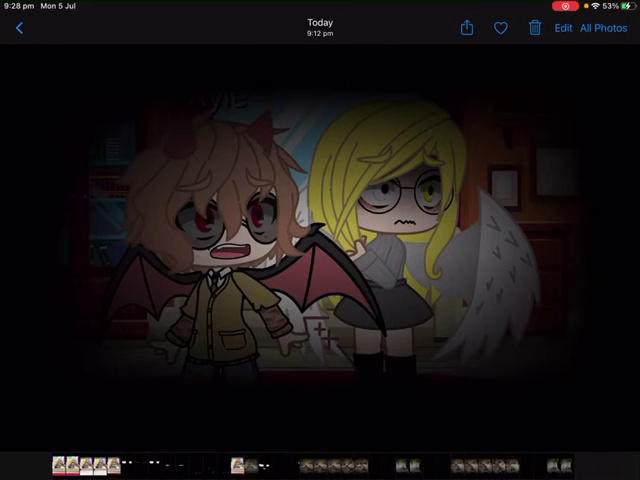
{"action": "key", "text": "Right"}
{"action": "key", "text": "Right"}
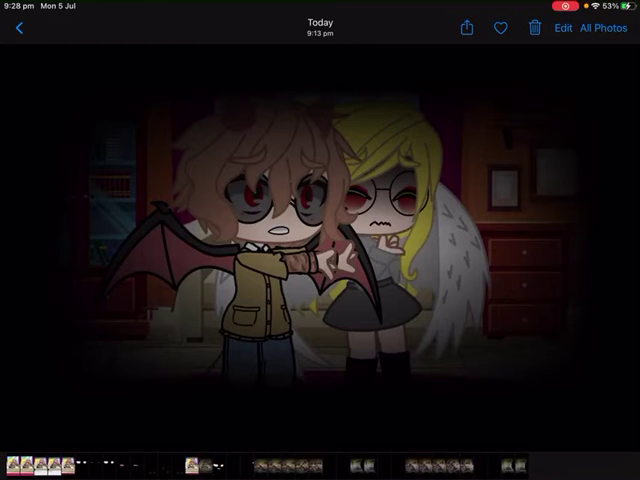
{"action": "key", "text": "Right"}
{"action": "key", "text": "Right"}
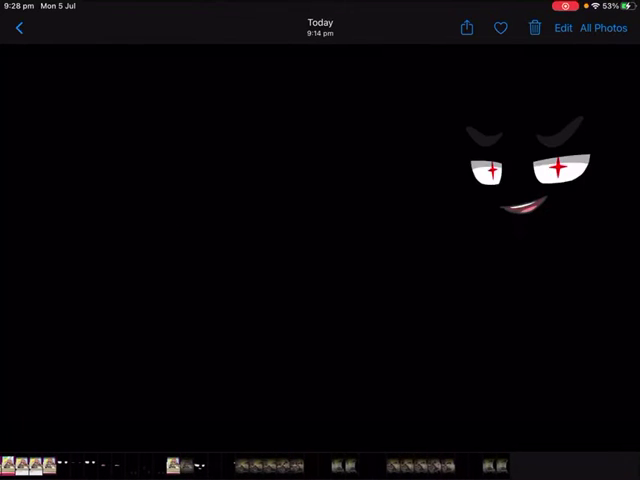
{"action": "key", "text": "Left"}
{"action": "key", "text": "Right"}
{"action": "key", "text": "Right"}
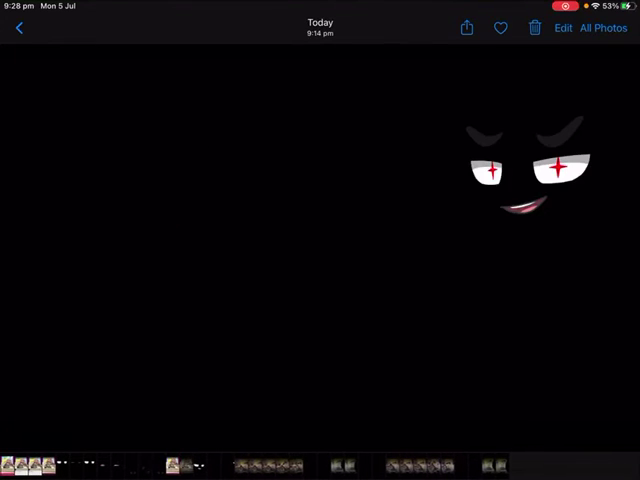
{"action": "key", "text": "Right"}
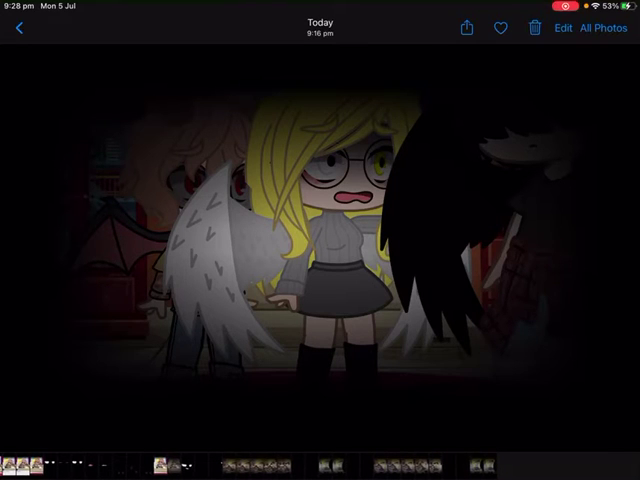
Advance past the next scene to the first "Me" face pictures
{"action": "key", "text": "Right"}
{"action": "key", "text": "Right"}
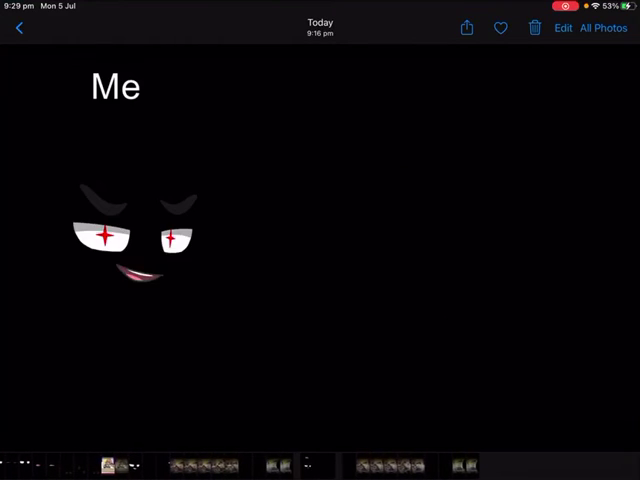
{"action": "key", "text": "Right"}
{"action": "key", "text": "Right"}
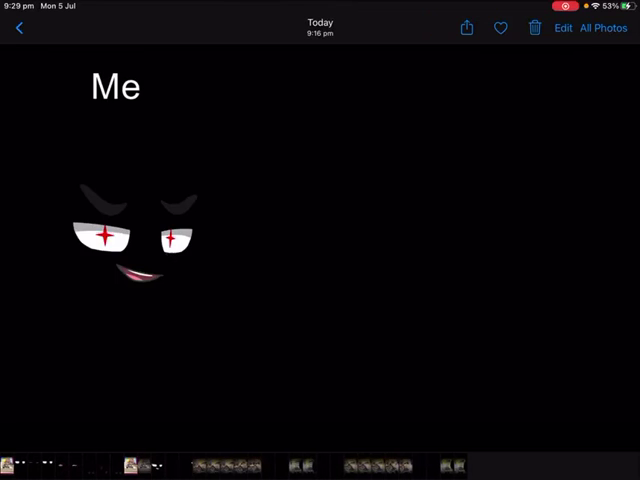
{"action": "key", "text": "Right"}
{"action": "key", "text": "Right"}
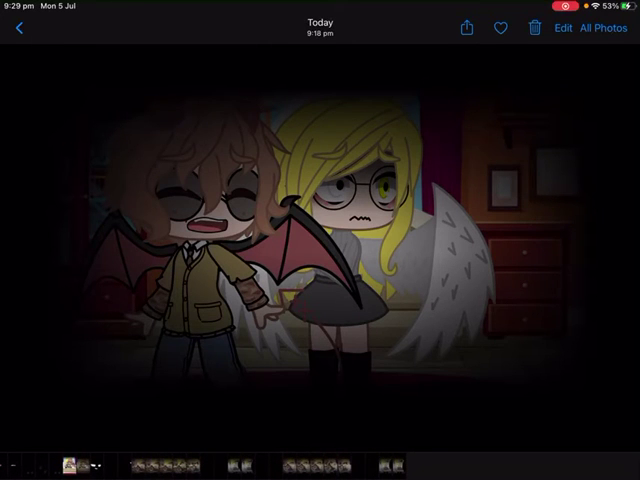
Continue through two character scenes and more "Me" faces to the startled 9:22 pm winged girl
{"action": "key", "text": "Right"}
{"action": "key", "text": "Right"}
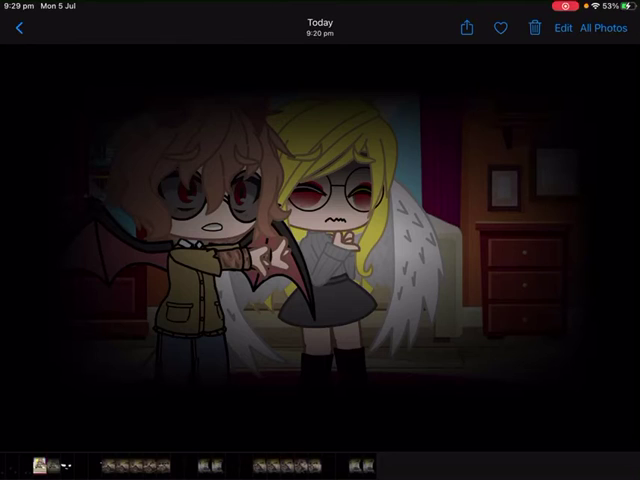
{"action": "key", "text": "Right"}
{"action": "key", "text": "Right"}
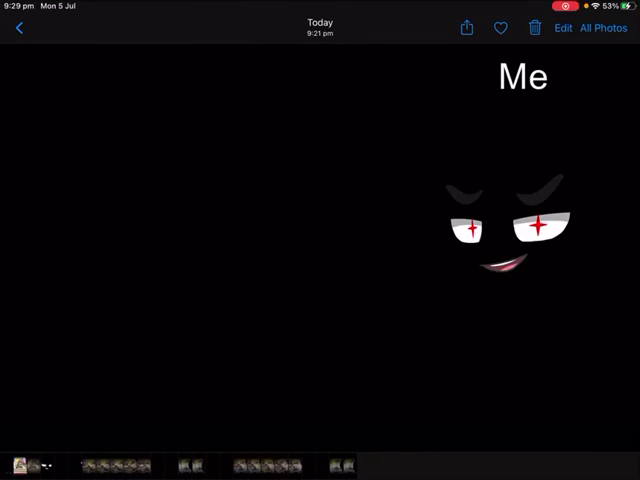
{"action": "key", "text": "Right"}
{"action": "key", "text": "Right"}
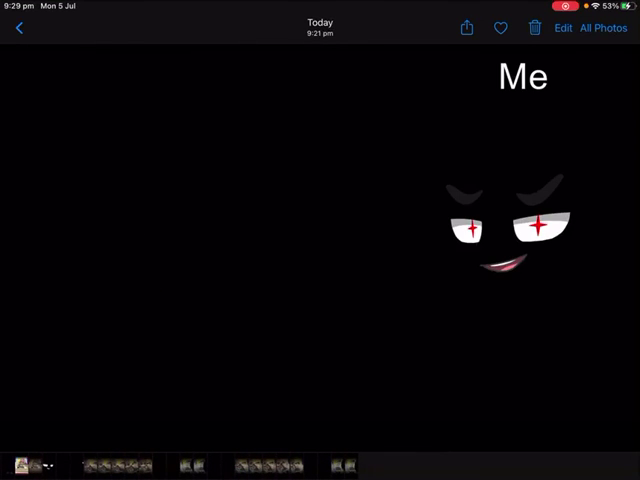
{"action": "key", "text": "Right"}
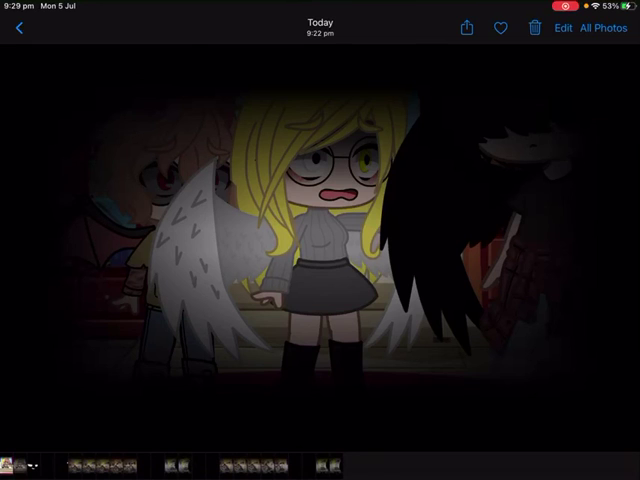
{"action": "key", "text": "Right"}
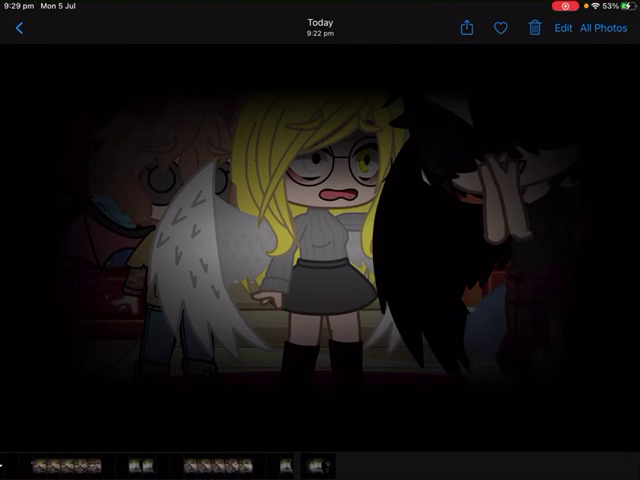